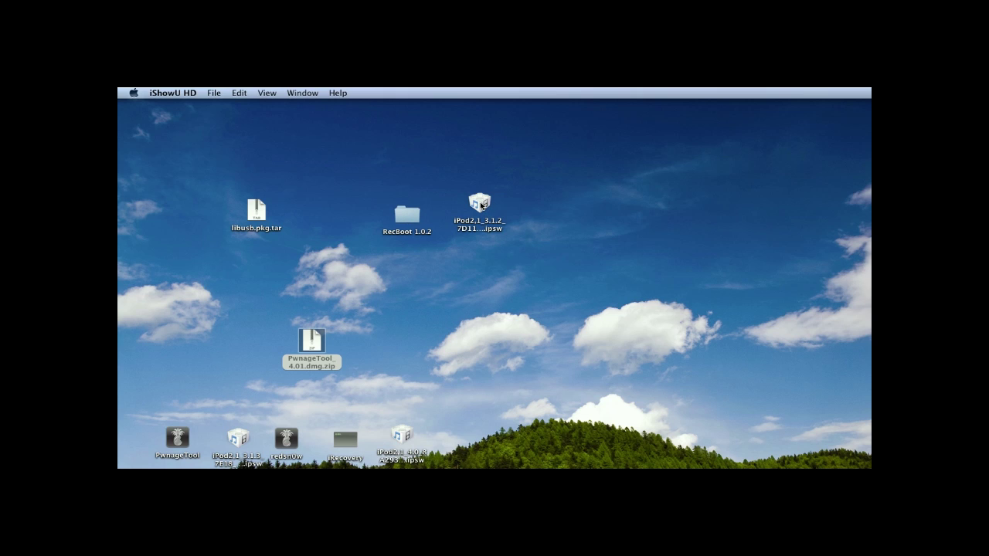
Extract libusb.pkg from its tar archive and install it on Macintosh HDD, accepting the license and authorizing with the admin password.
{"action": "double_click", "coordinate": [262, 216]}
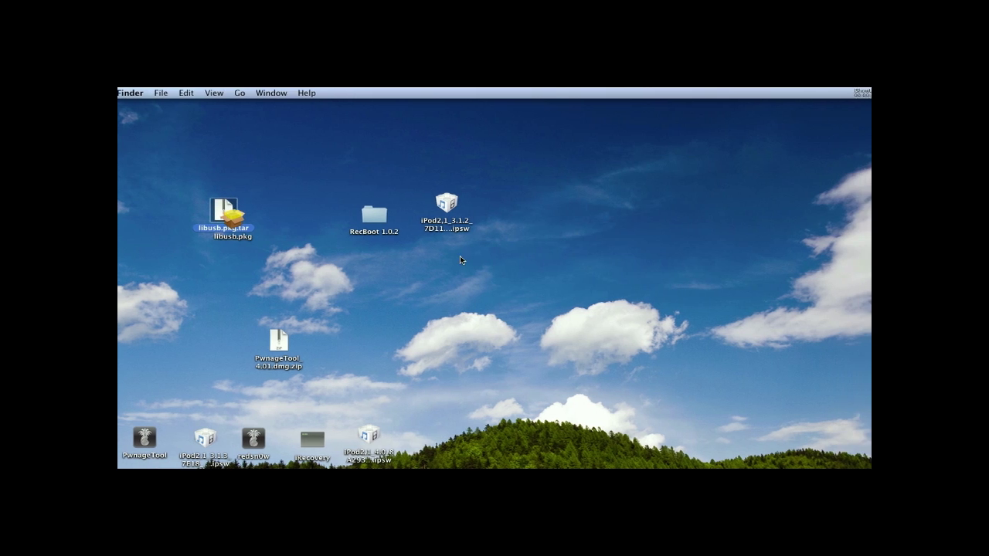
{"action": "mouse_move", "coordinate": [266, 220]}
{"action": "left_mouse_down"}
{"action": "mouse_move", "coordinate": [330, 238]}
{"action": "mouse_move", "coordinate": [375, 278]}
{"action": "left_mouse_up"}
{"action": "double_click", "coordinate": [375, 278]}
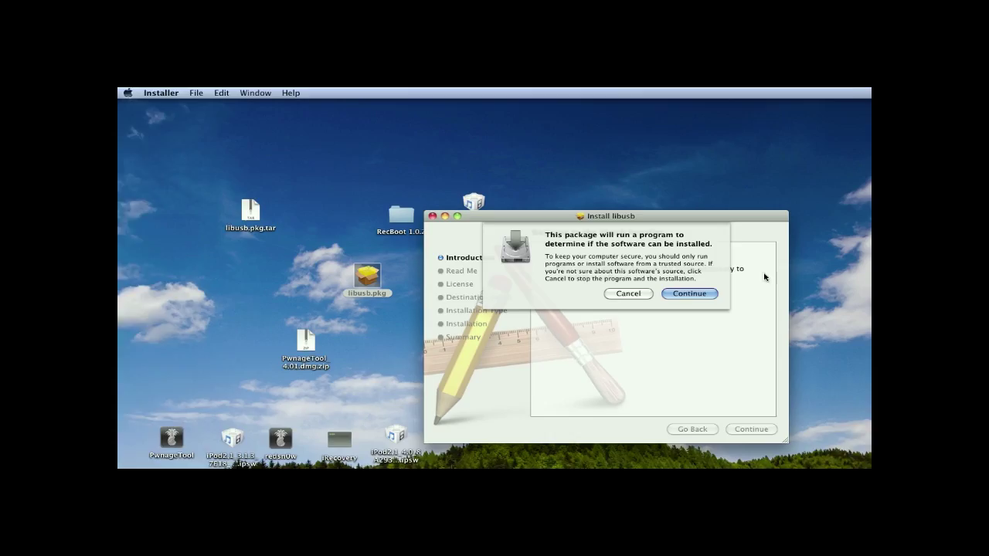
{"action": "left_click", "coordinate": [700, 293]}
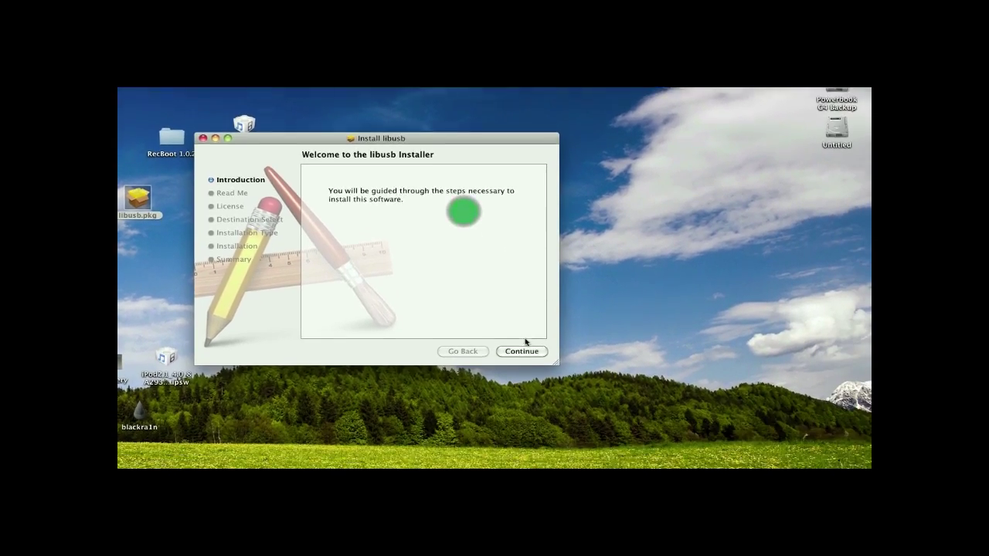
{"action": "left_click", "coordinate": [523, 325]}
{"action": "left_click", "coordinate": [526, 294]}
{"action": "left_click", "coordinate": [523, 287]}
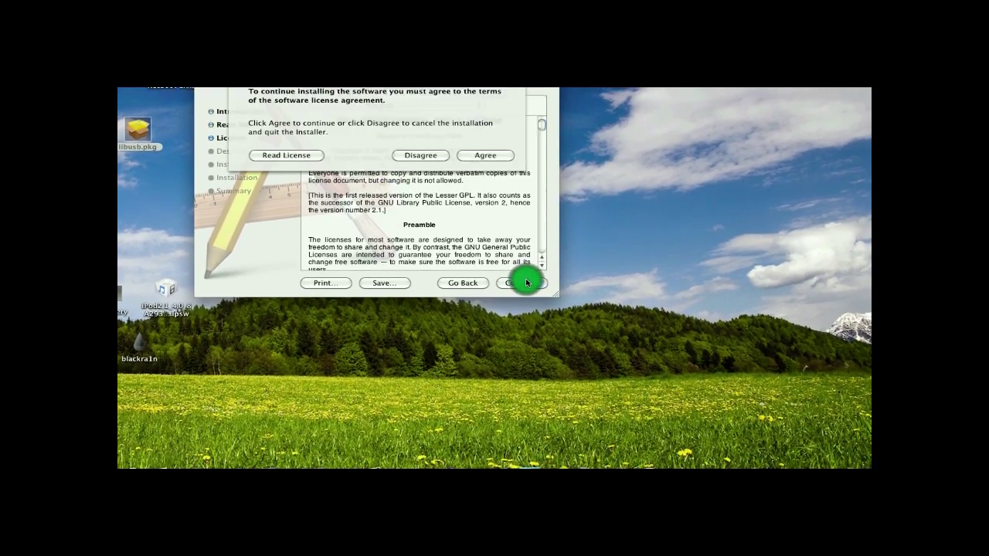
{"action": "left_click", "coordinate": [483, 246]}
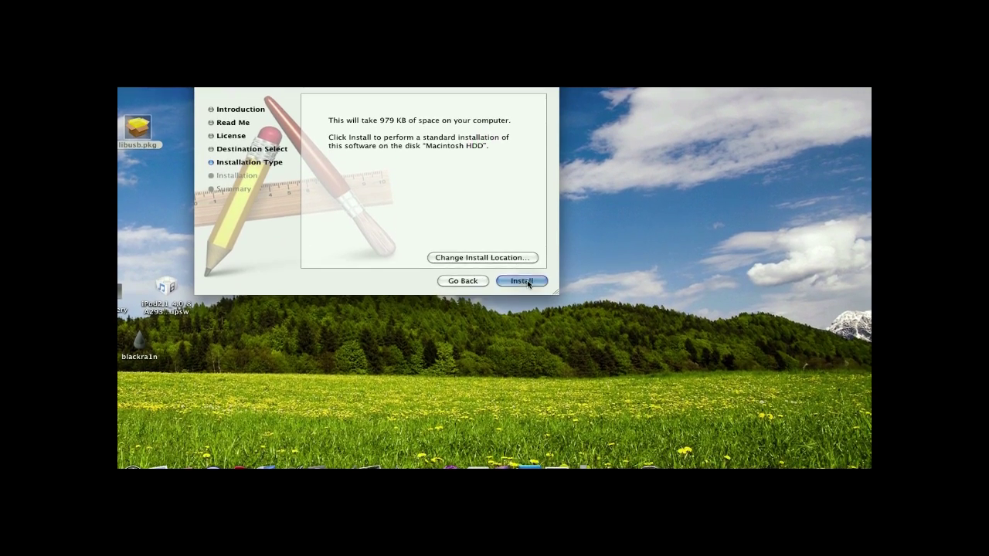
{"action": "left_click", "coordinate": [528, 301]}
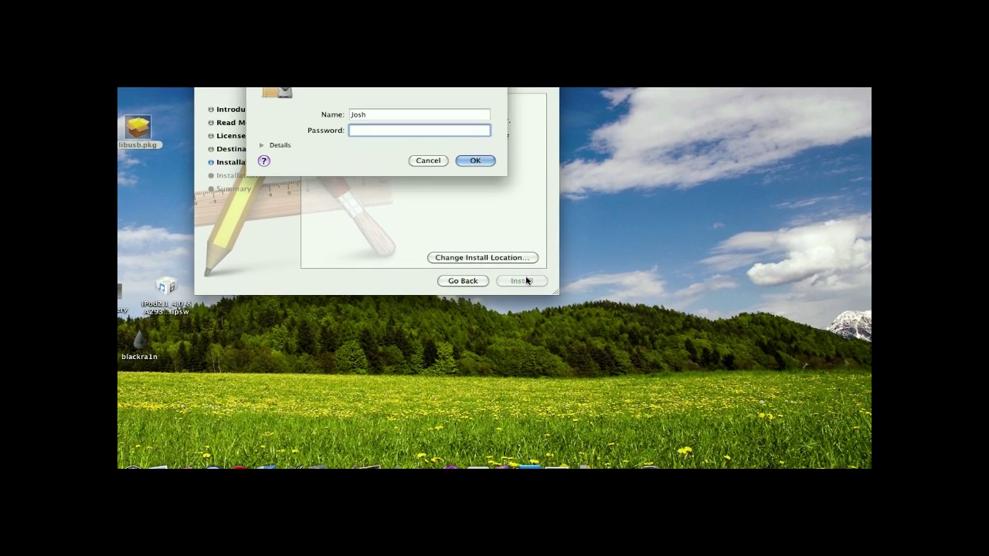
{"action": "key", "text": "Return"}
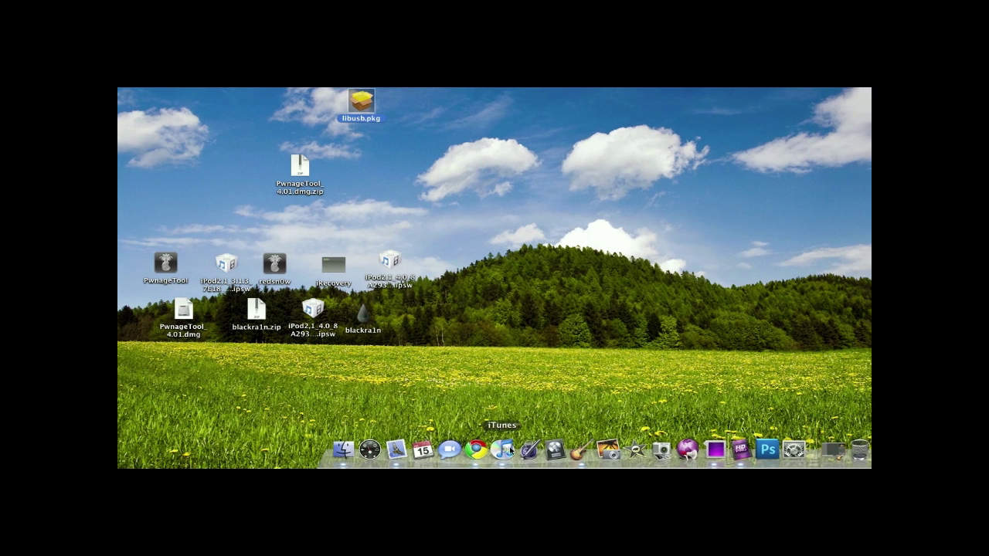
Launch iTunes, move its window aside and minimize it, then select the RecBoot 1.0.2 folder.
{"action": "left_click", "coordinate": [497, 454]}
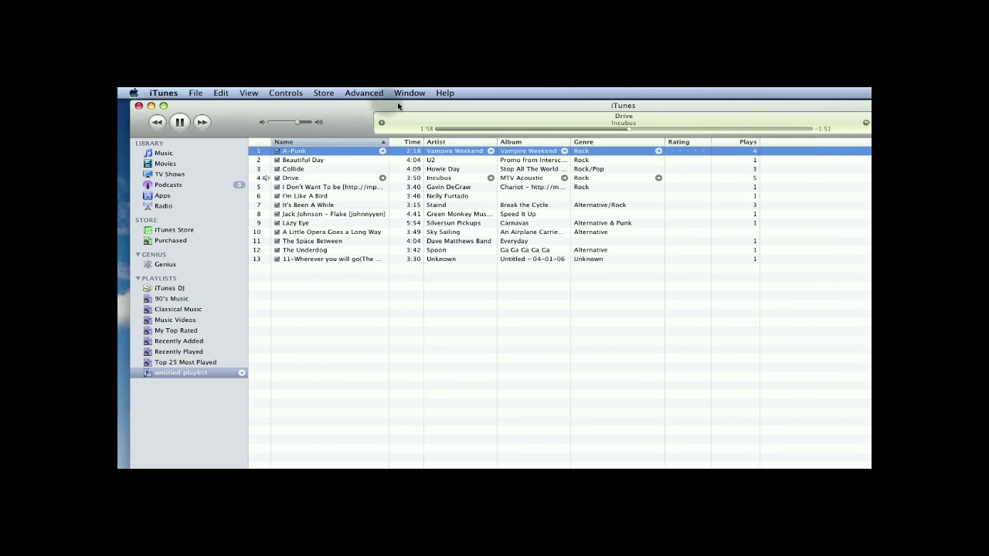
{"action": "left_click_drag", "start_coordinate": [387, 104], "coordinate": [506, 114]}
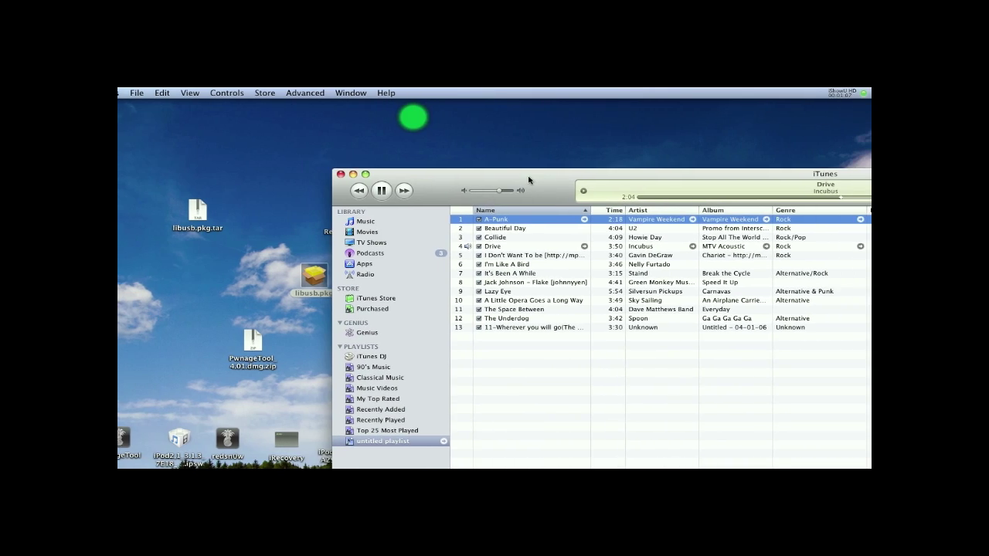
{"action": "mouse_move", "coordinate": [413, 117]}
{"action": "left_mouse_down"}
{"action": "mouse_move", "coordinate": [490, 177]}
{"action": "mouse_move", "coordinate": [528, 179]}
{"action": "left_mouse_up"}
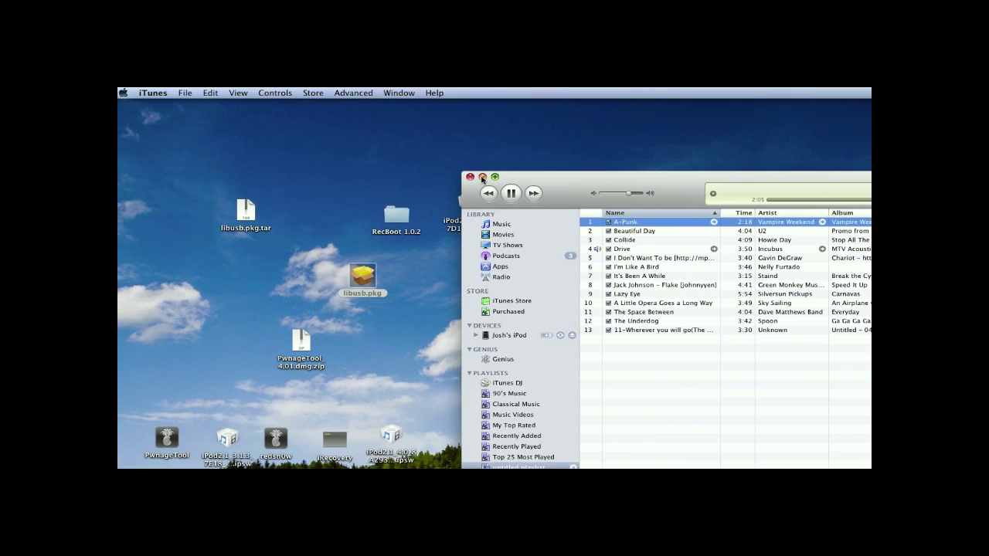
{"action": "left_click", "coordinate": [493, 177]}
{"action": "left_click", "coordinate": [407, 215]}
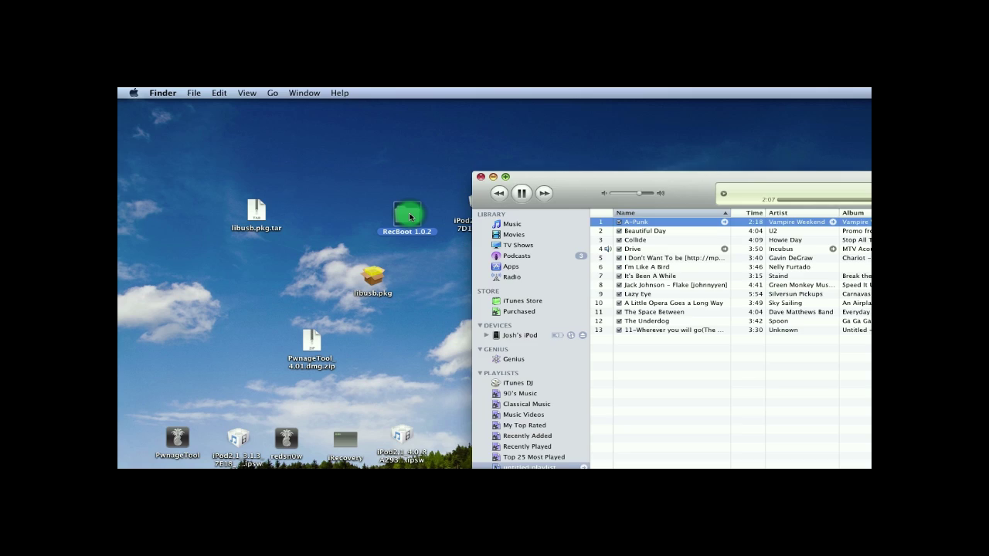
Run RecBoot from the RecBoot 1.0.2 folder to put the iPod into Recovery Mode, then return to iTunes.
{"action": "double_click", "coordinate": [409, 216]}
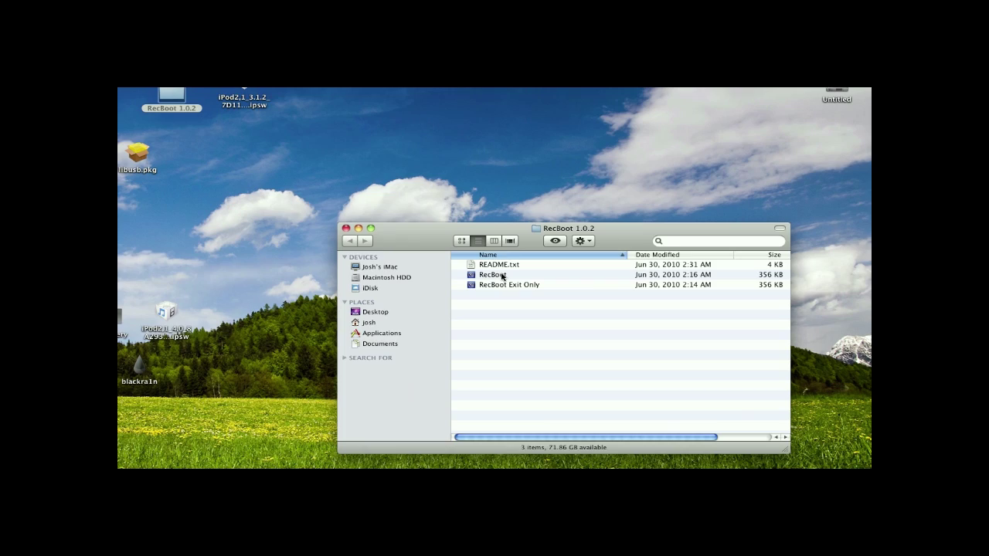
{"action": "double_click", "coordinate": [501, 277]}
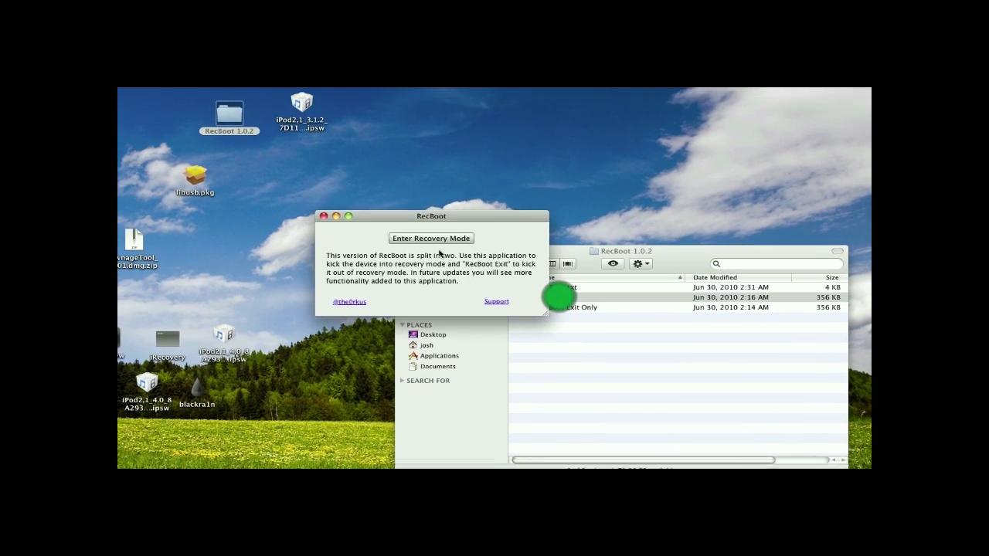
{"action": "left_click", "coordinate": [486, 273]}
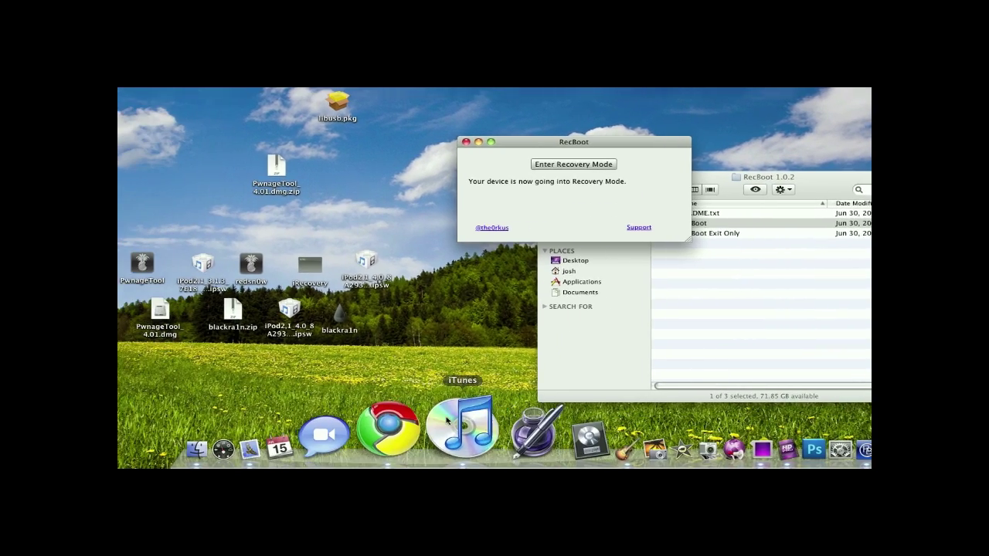
{"action": "left_click", "coordinate": [477, 420]}
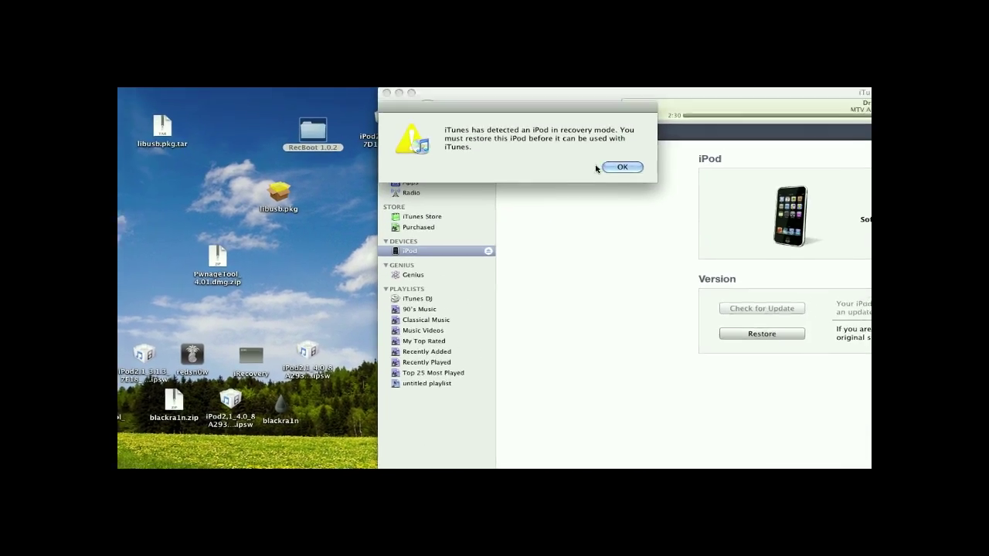
Dismiss the recovery-mode notice and start a custom restore, browsing the Desktop for firmware.
{"action": "left_click", "coordinate": [624, 167]}
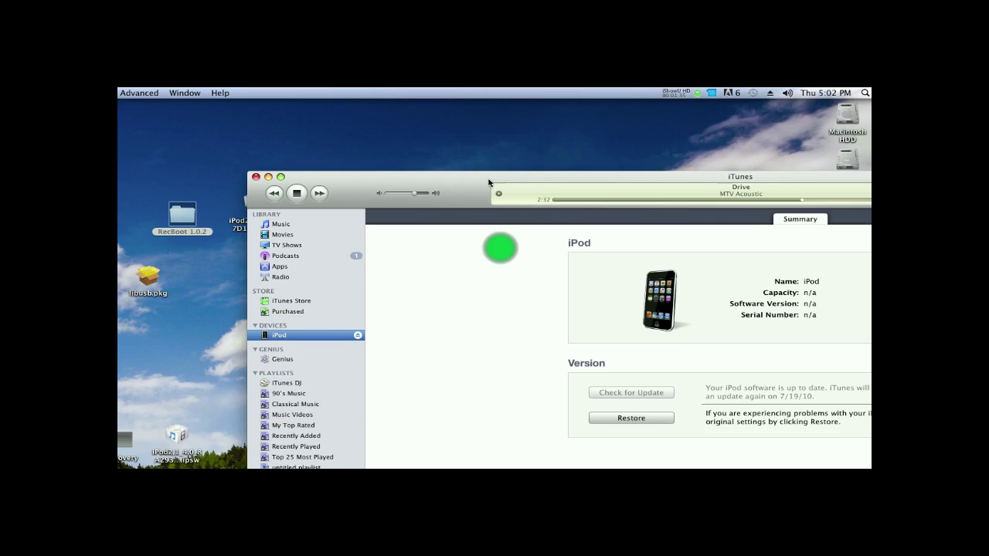
{"action": "mouse_move", "coordinate": [488, 183]}
{"action": "left_mouse_down"}
{"action": "mouse_move", "coordinate": [311, 126]}
{"action": "mouse_move", "coordinate": [378, 108]}
{"action": "left_mouse_up"}
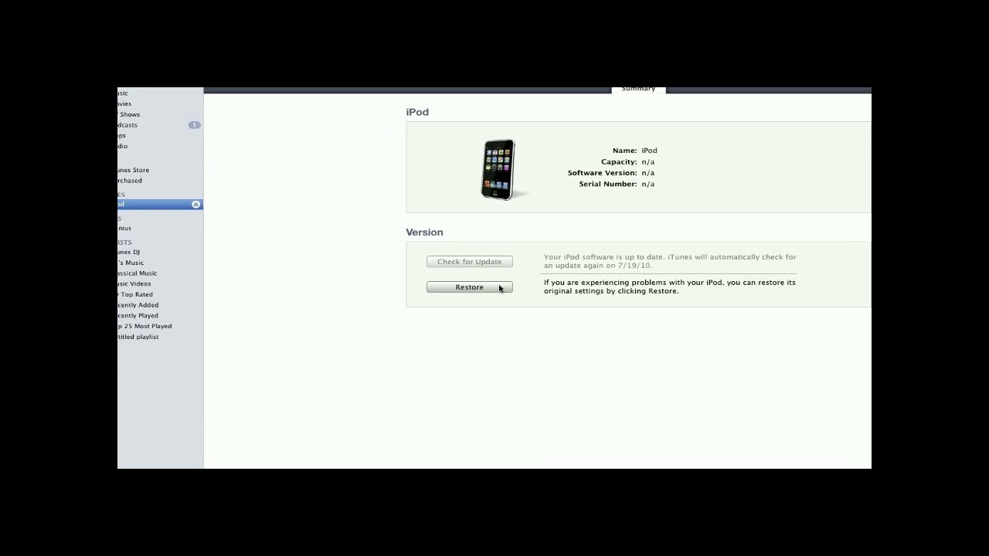
{"action": "left_click", "coordinate": [504, 346], "text": "alt"}
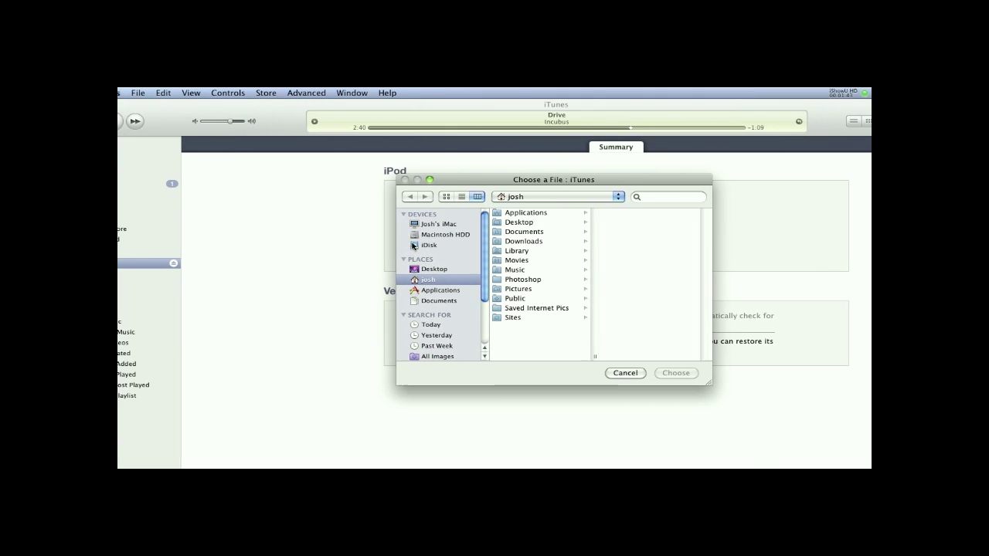
{"action": "left_click", "coordinate": [488, 271]}
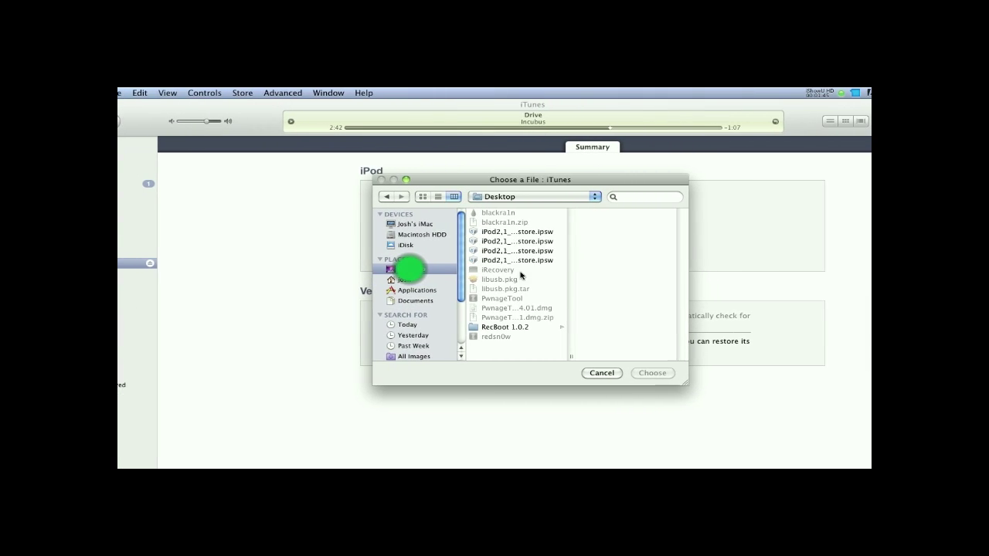
{"action": "double_click", "coordinate": [498, 255]}
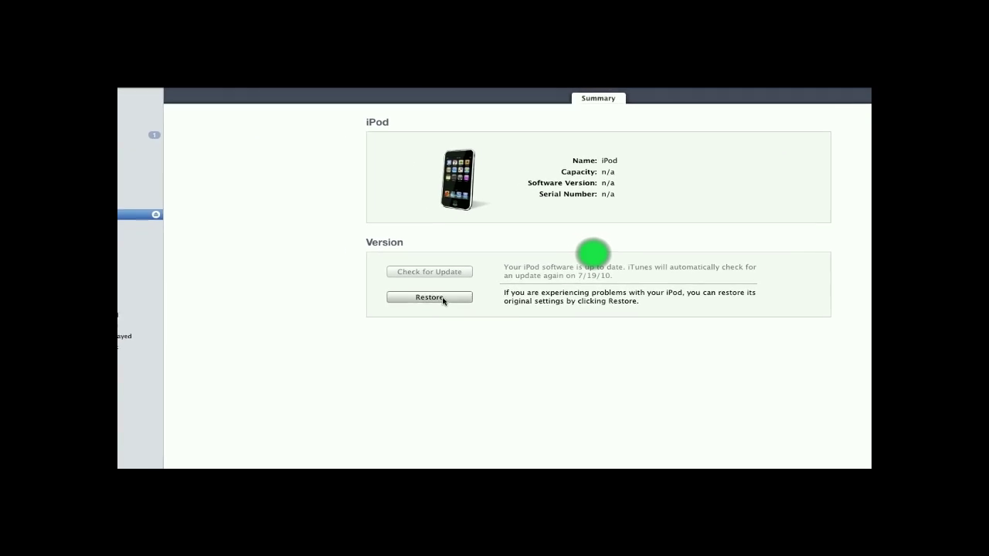
Choose the iPod2,1_3.1.2_7D11_Restore.ipsw file and confirm erasing and restoring the iPod to iOS 3.1.2.
{"action": "left_click", "coordinate": [394, 329], "text": "alt"}
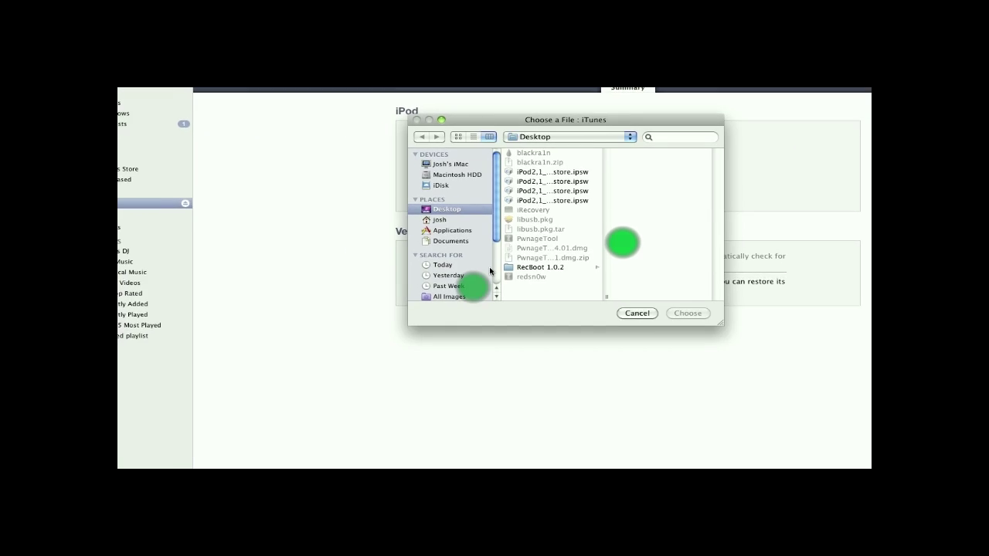
{"action": "left_click", "coordinate": [506, 241]}
{"action": "left_click", "coordinate": [496, 233]}
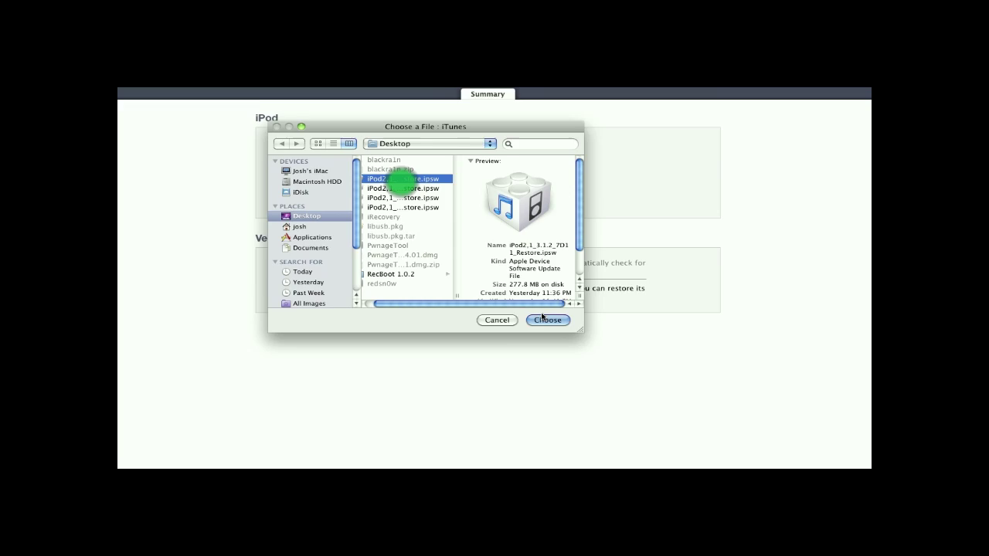
{"action": "left_click", "coordinate": [641, 373]}
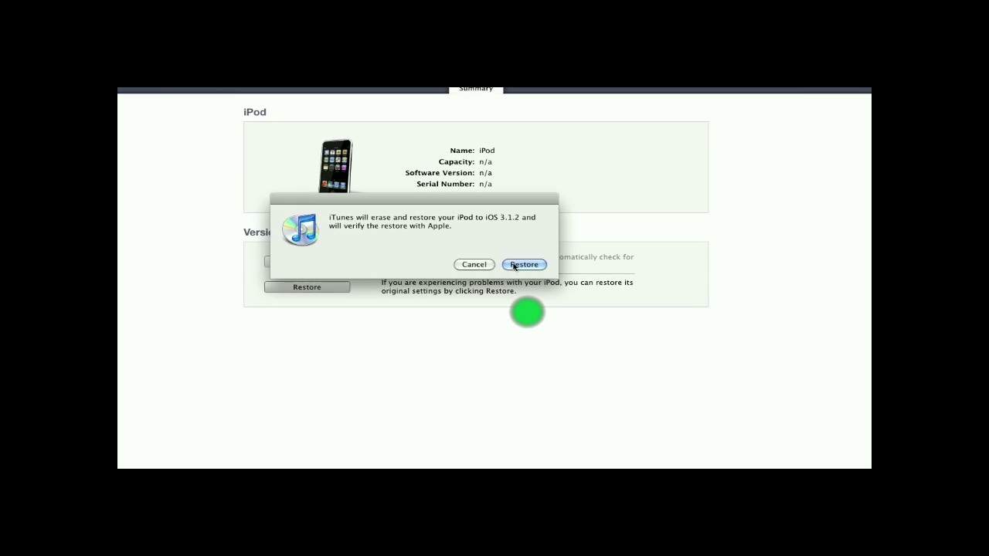
{"action": "left_click", "coordinate": [519, 262]}
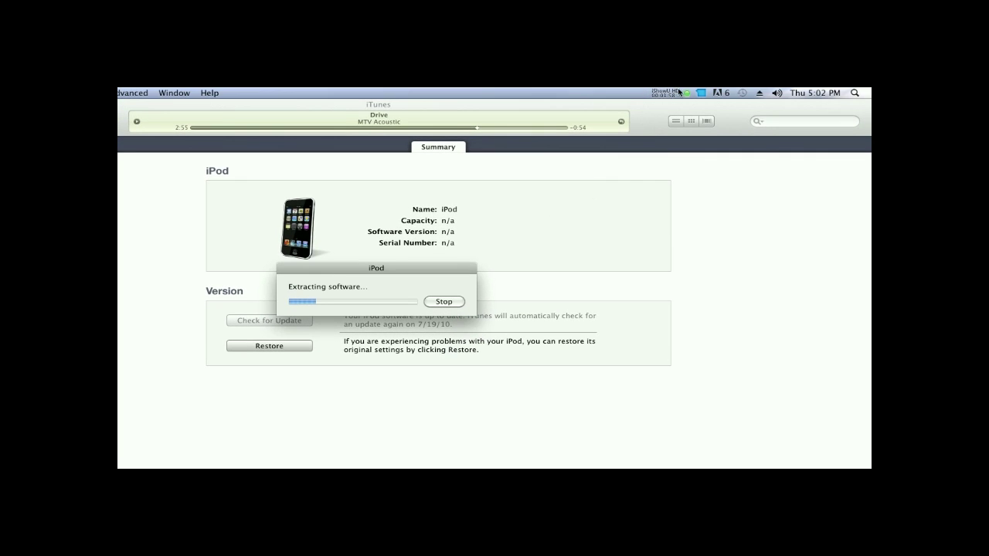
Ignore the RecBoot crash notice while iTunes restores the iPod to factory settings.
{"action": "left_click", "coordinate": [679, 91]}
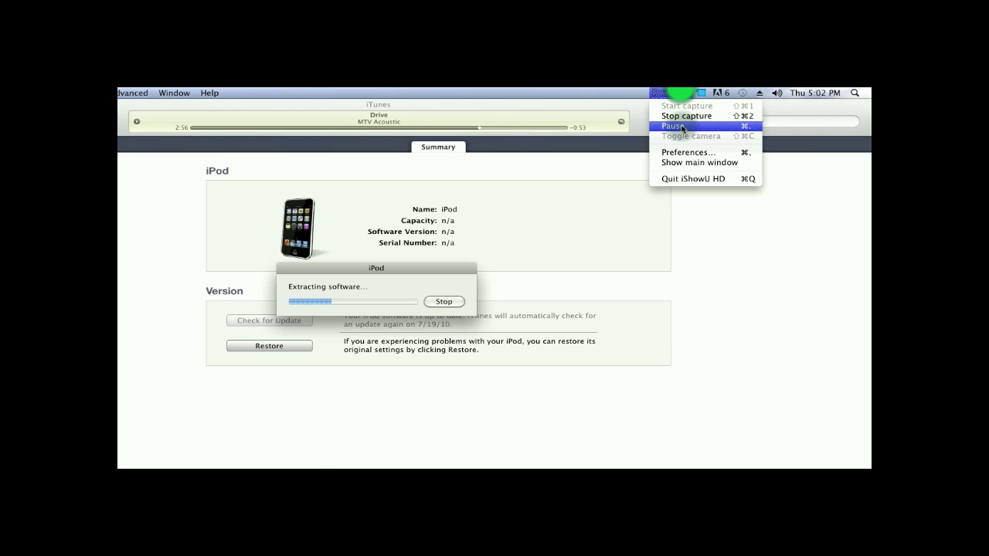
{"action": "left_click", "coordinate": [686, 117]}
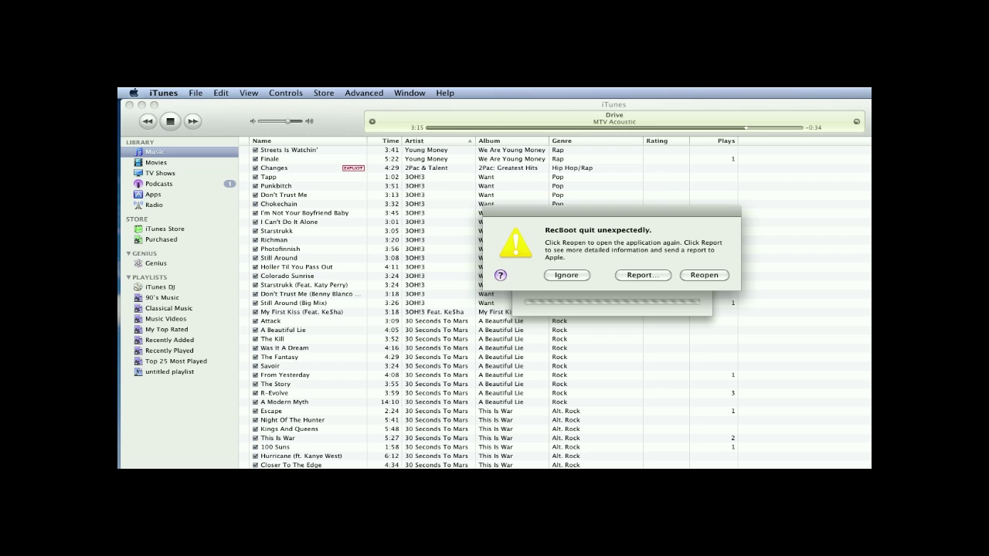
{"action": "left_click", "coordinate": [585, 277]}
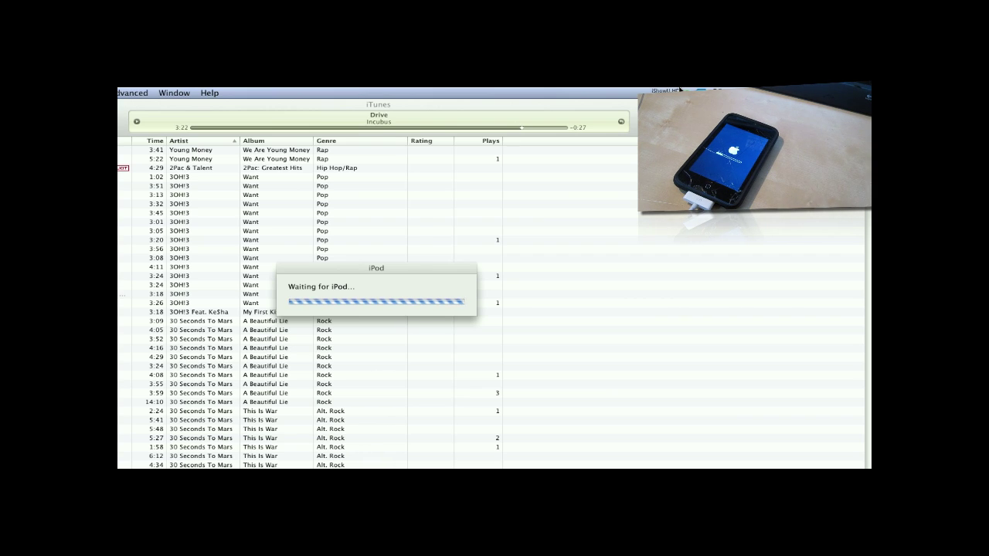
{"action": "left_click", "coordinate": [677, 91]}
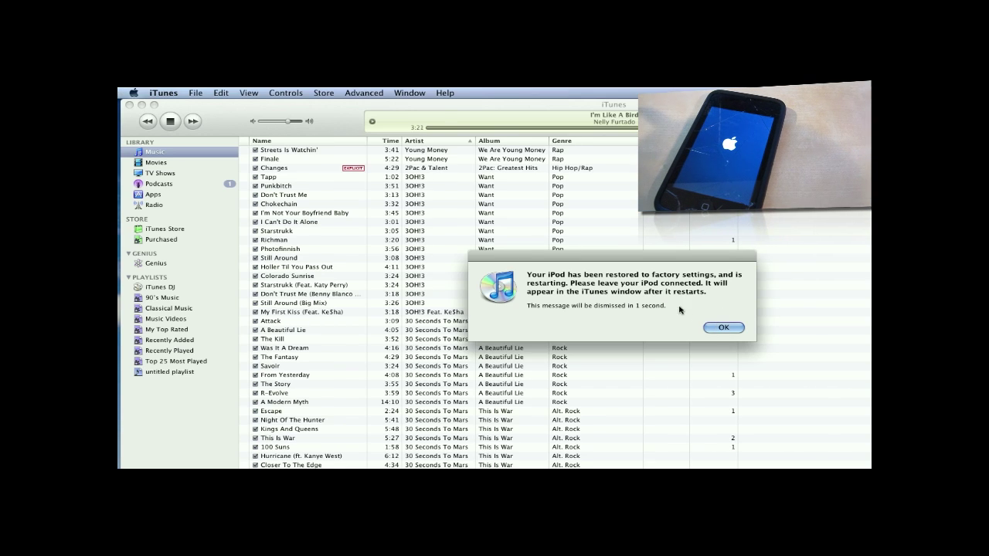
Acknowledge the restore-complete message with OK.
{"action": "left_click", "coordinate": [718, 330]}
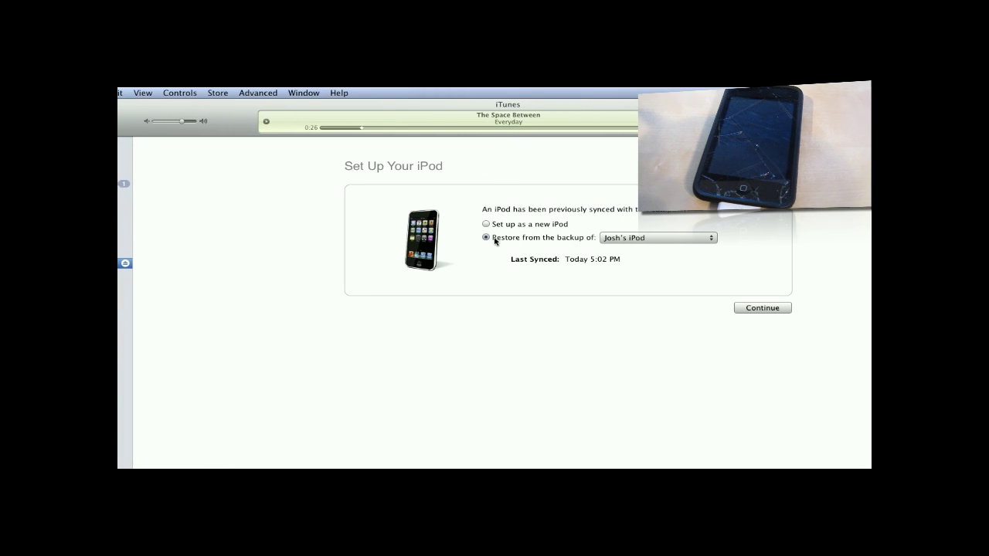
Set up the iPod as a new device with automatic song and application syncing turned off.
{"action": "left_click", "coordinate": [486, 224]}
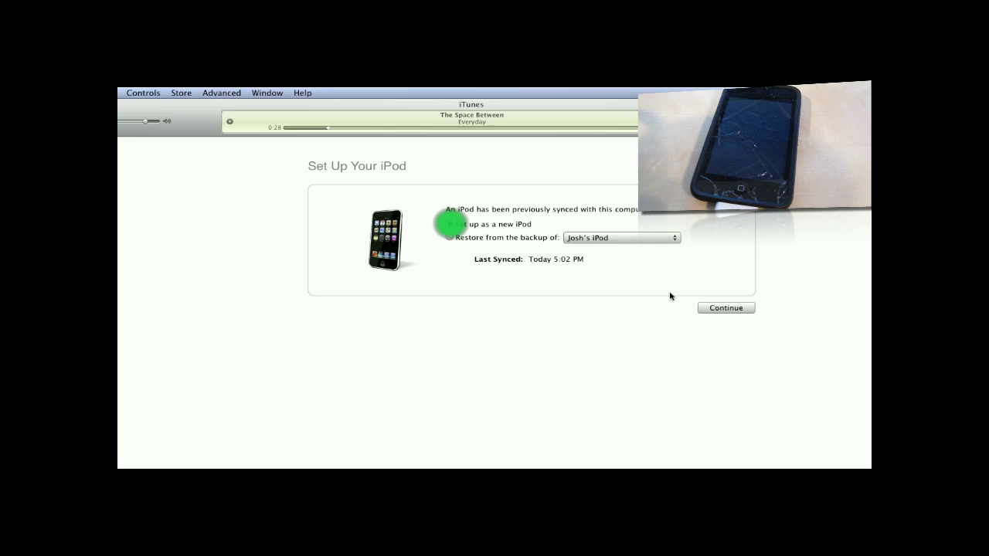
{"action": "left_click", "coordinate": [623, 309]}
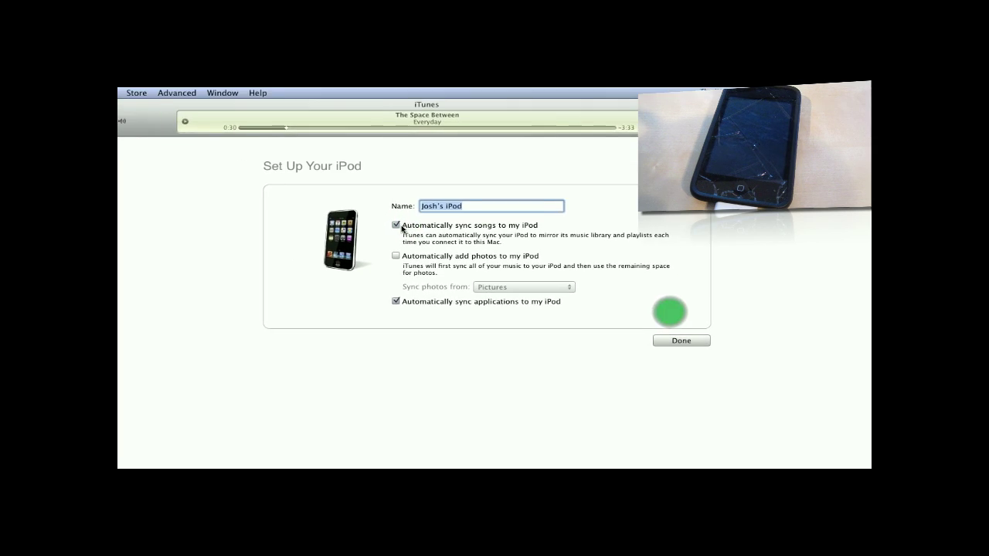
{"action": "left_click", "coordinate": [396, 225]}
{"action": "left_click", "coordinate": [395, 302]}
{"action": "left_click", "coordinate": [664, 343]}
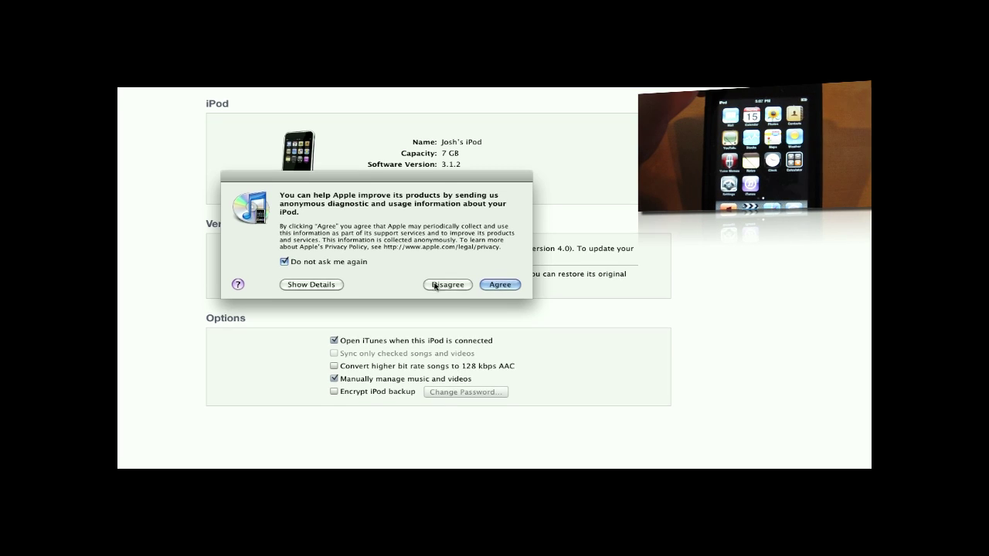
Close the diagnostic and usage-data sharing prompt.
{"action": "left_click", "coordinate": [500, 286]}
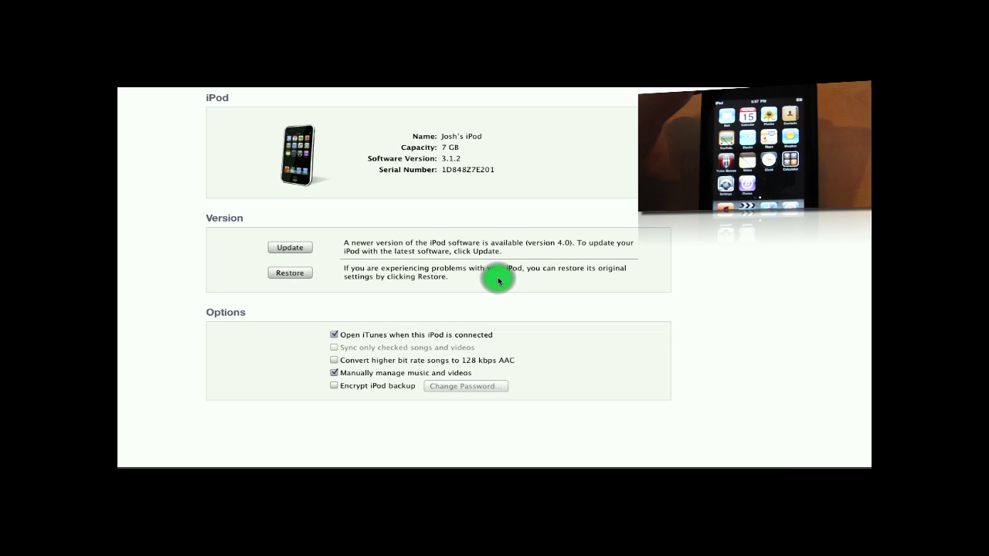